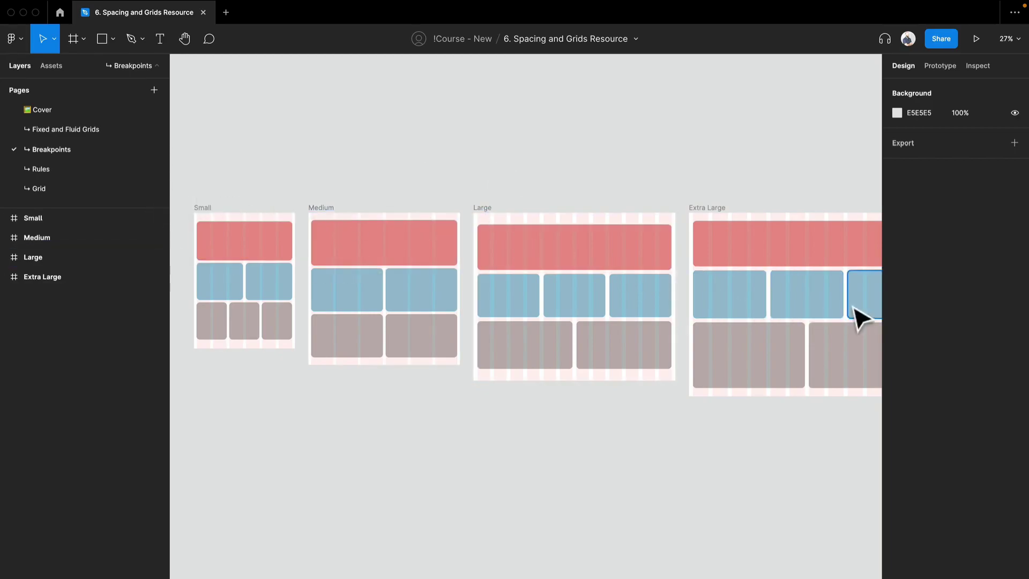
# Look over the Small, Medium, Large and Extra Large breakpoint frames and their container layouts.
pyautogui.click(211, 208)
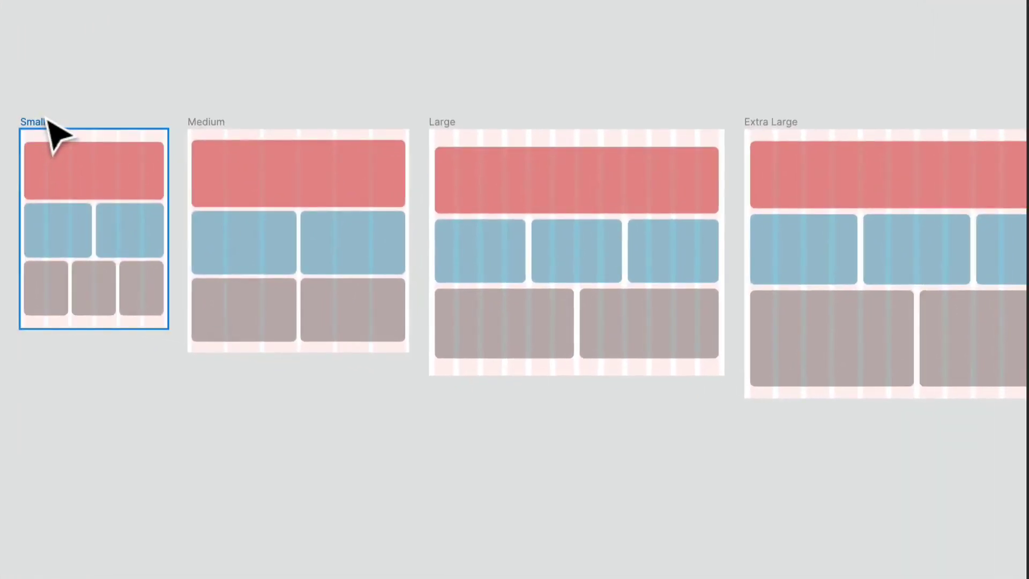
pyautogui.click(217, 130)
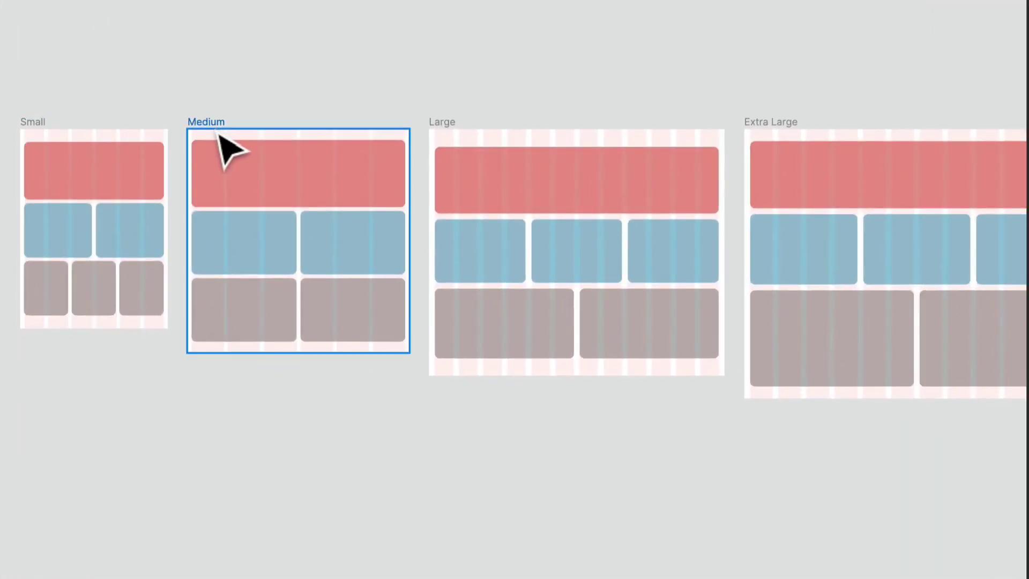
pyautogui.press('Escape')
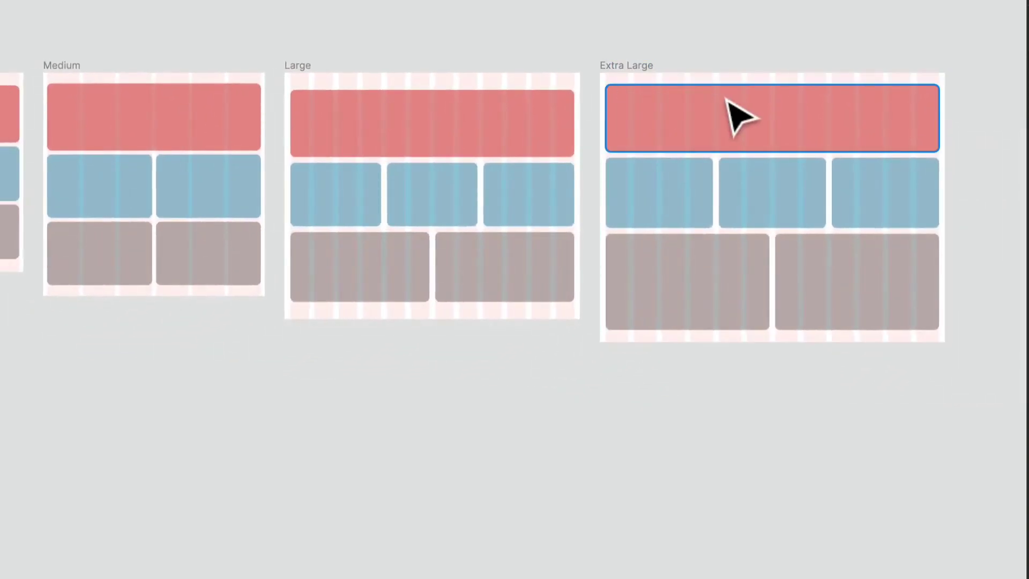
pyautogui.moveTo(199, 83); pyautogui.dragTo(308, 105)
pyautogui.moveTo(239, 160); pyautogui.dragTo(297, 182)
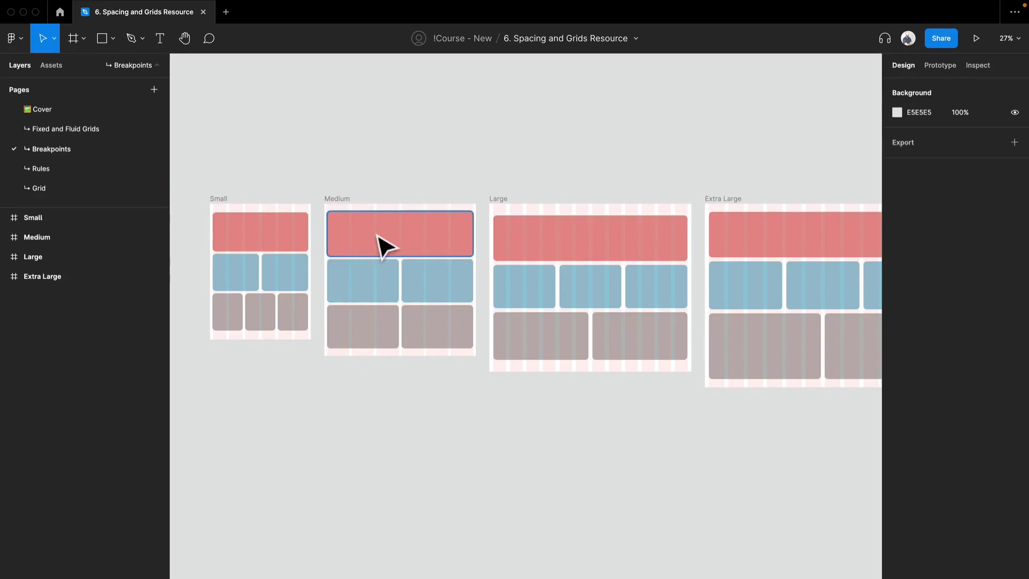
pyautogui.scroll(-1, 827, 286)
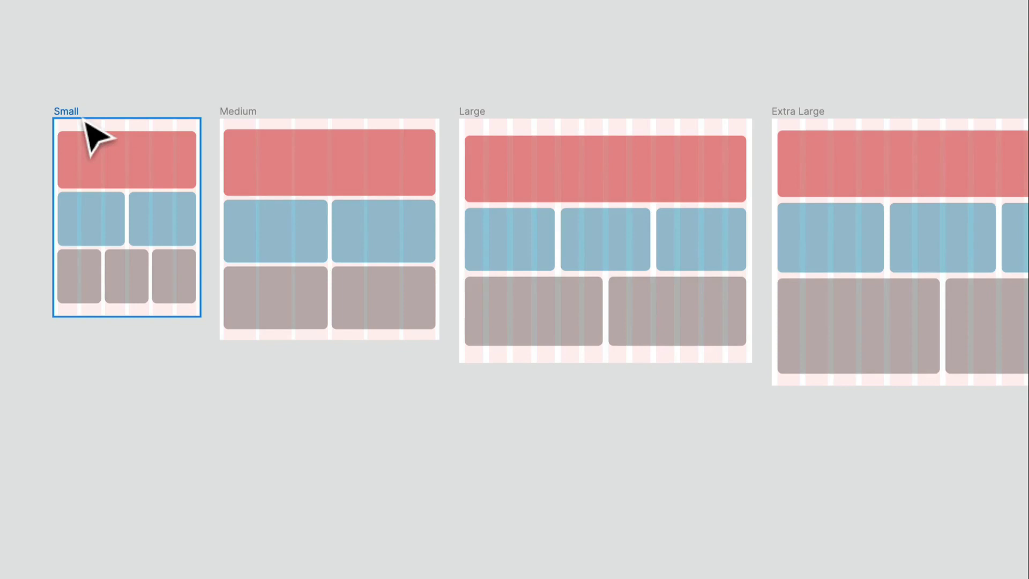
pyautogui.press('Escape')
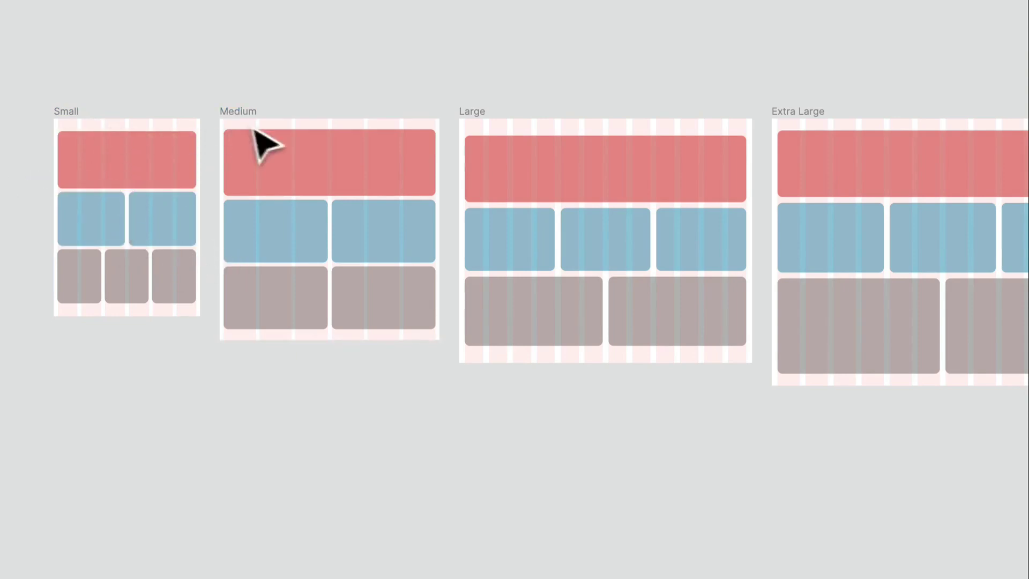
# Try narrowing the Small frame to 388 wide to test its fluid grid, and undo the resize.
pyautogui.click(77, 109)
pyautogui.click(75, 111)
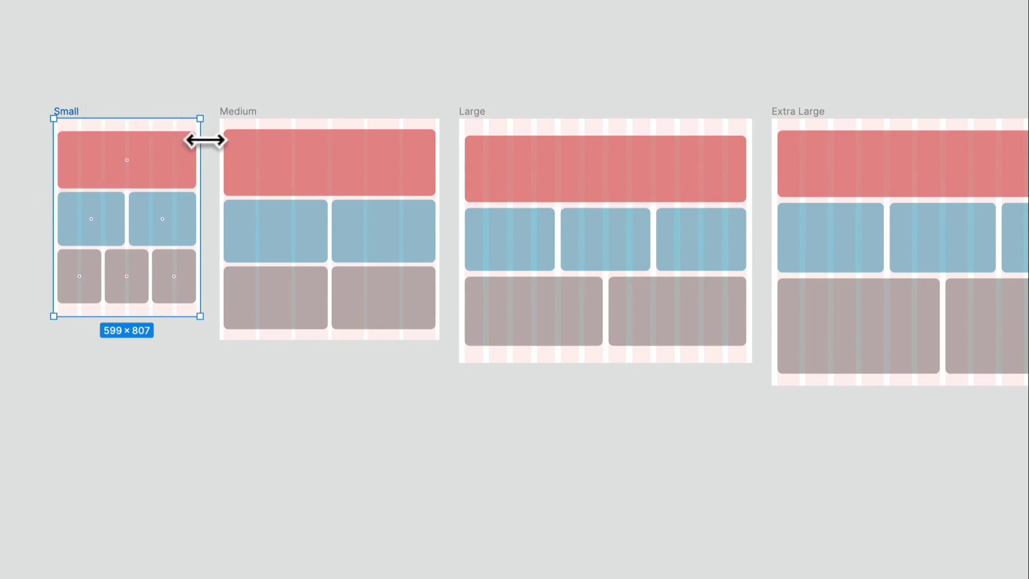
pyautogui.moveTo(204, 140); pyautogui.dragTo(149, 167)
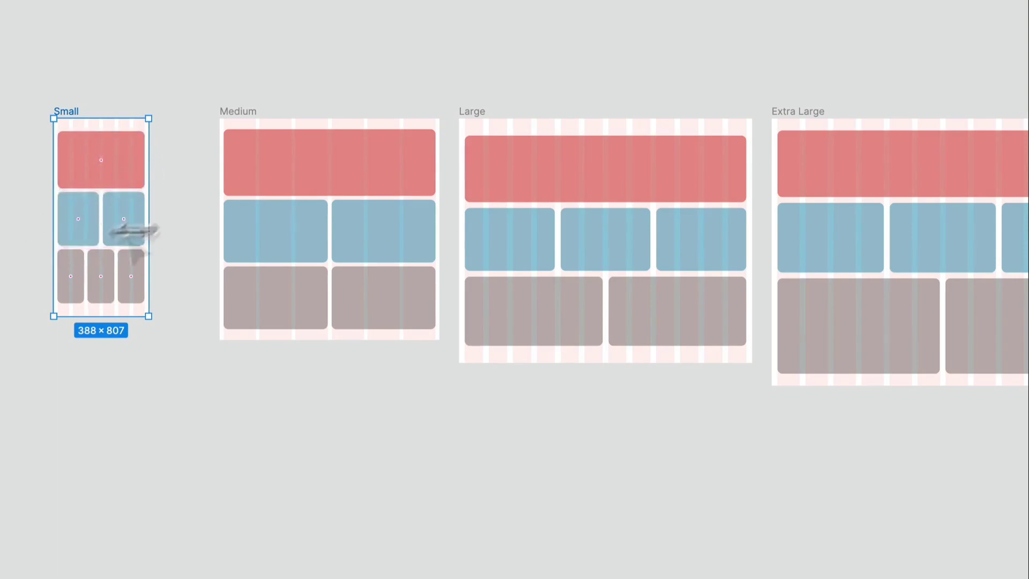
pyautogui.hotkey('ctrl', 'z')
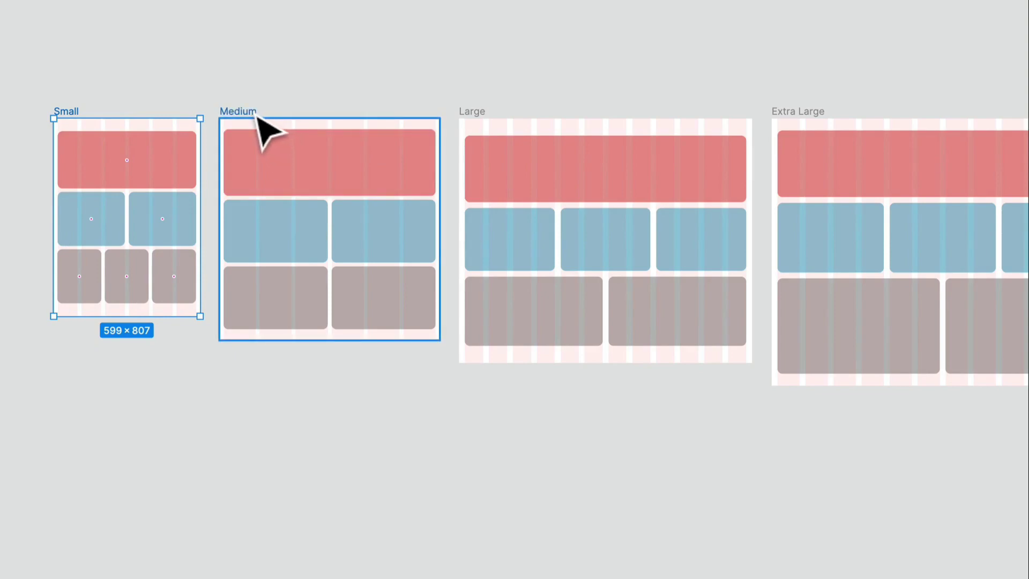
# Examine the sizes of the Large and Extra Large frames and compare the column layouts across all four breakpoints.
pyautogui.click(480, 111)
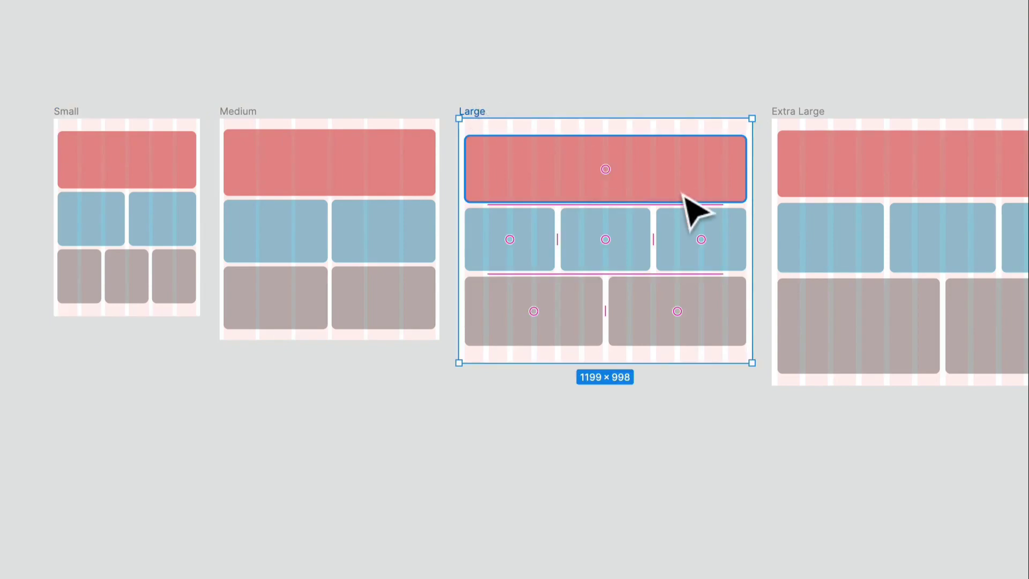
pyautogui.moveTo(689, 207); pyautogui.dragTo(340, 147)
pyautogui.click(470, 62)
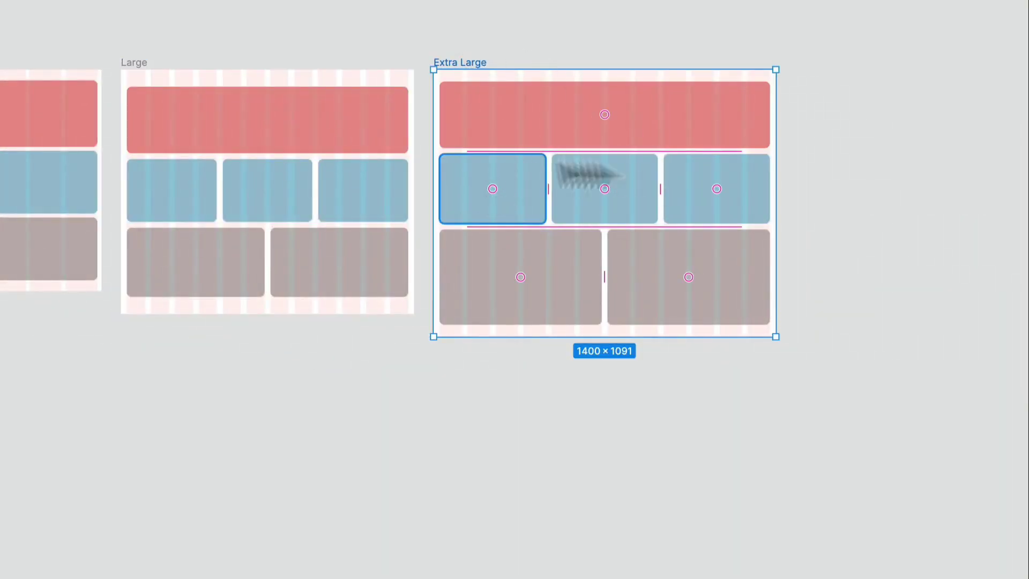
pyautogui.moveTo(340, 339); pyautogui.dragTo(616, 317)
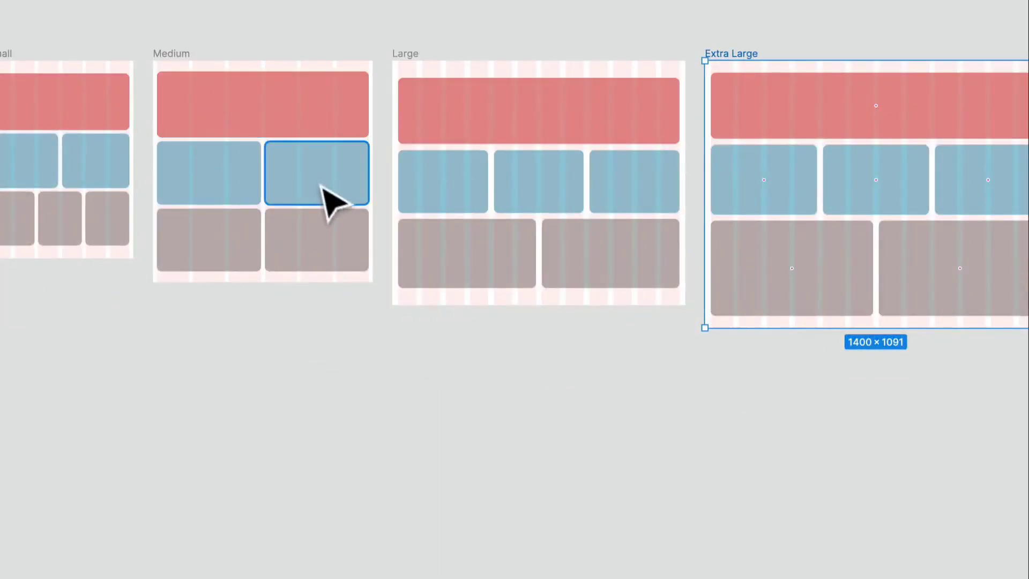
pyautogui.hscroll(5, 343, 188)
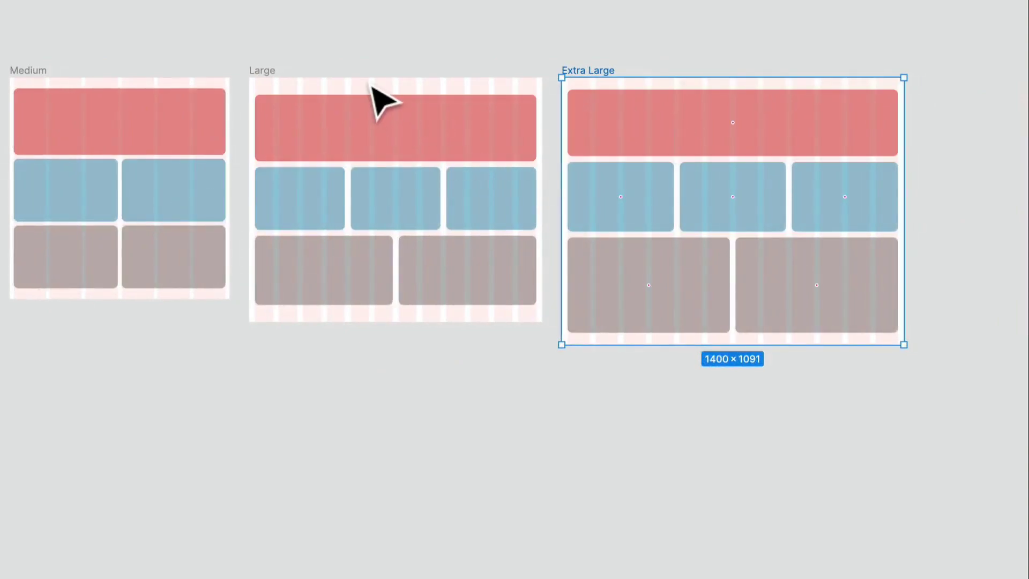
pyautogui.moveTo(230, 103); pyautogui.dragTo(481, 117)
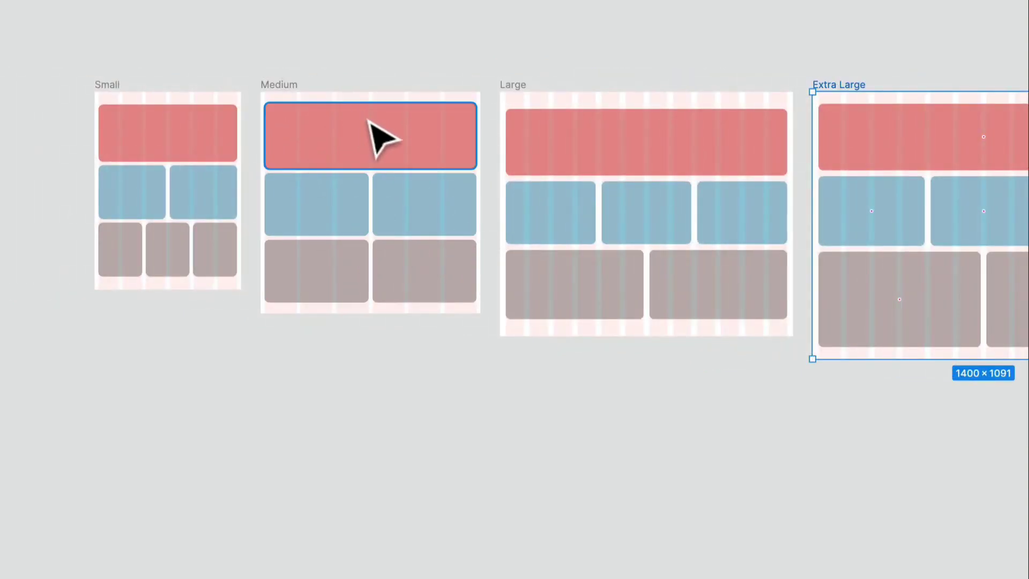
pyautogui.scroll(-1, 396, 161)
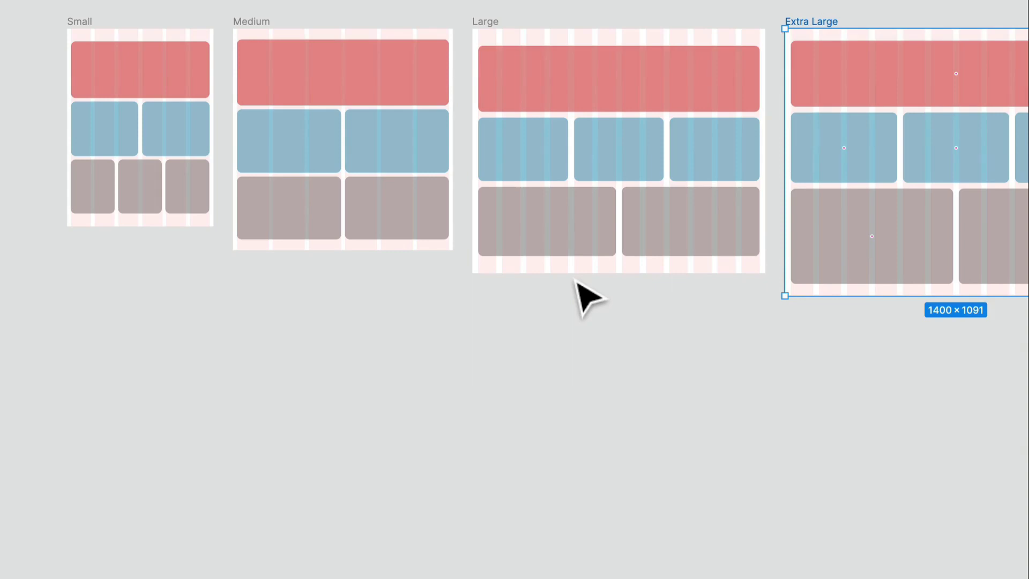
pyautogui.moveTo(572, 294); pyautogui.dragTo(481, 343)
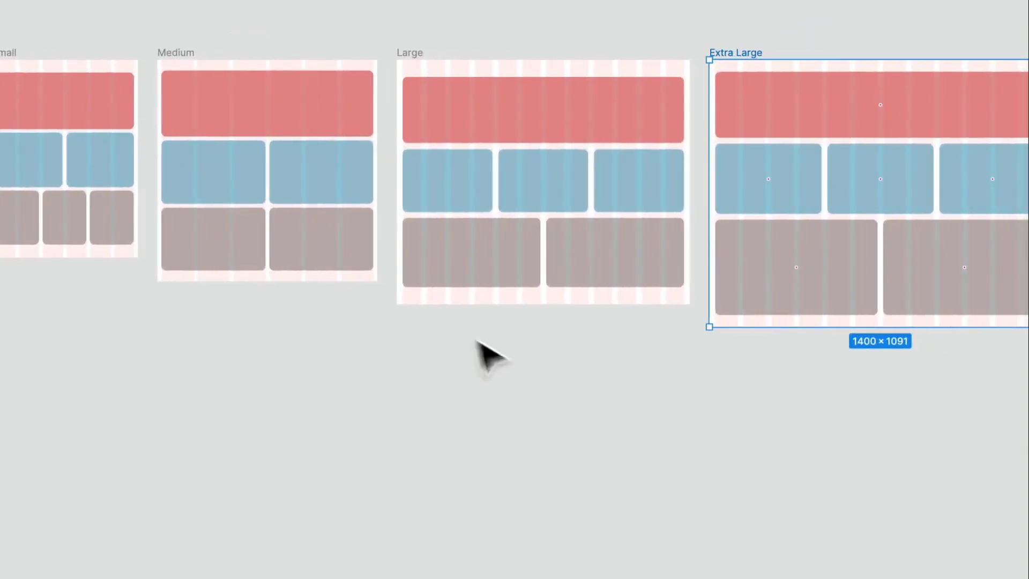
pyautogui.moveTo(319, 243); pyautogui.dragTo(447, 253)
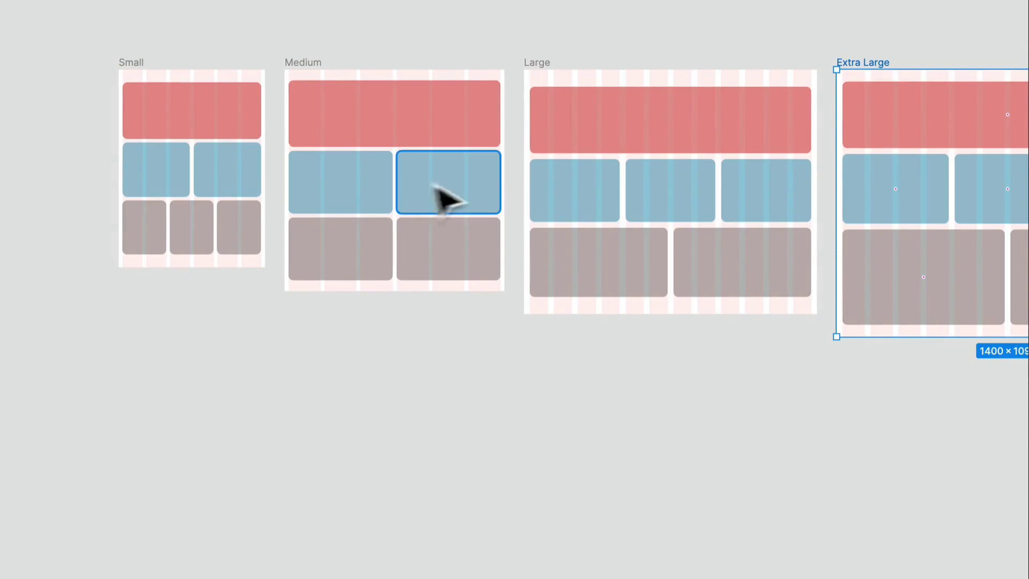
pyautogui.scroll(1, 439, 271)
pyautogui.scroll(-1, 471, 268)
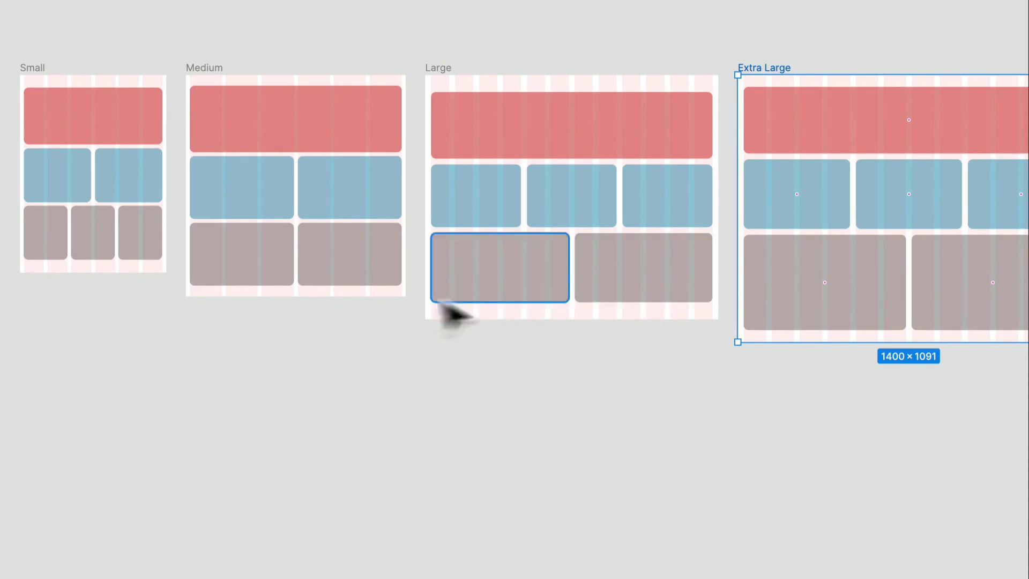
pyautogui.scroll(-1, 633, 213)
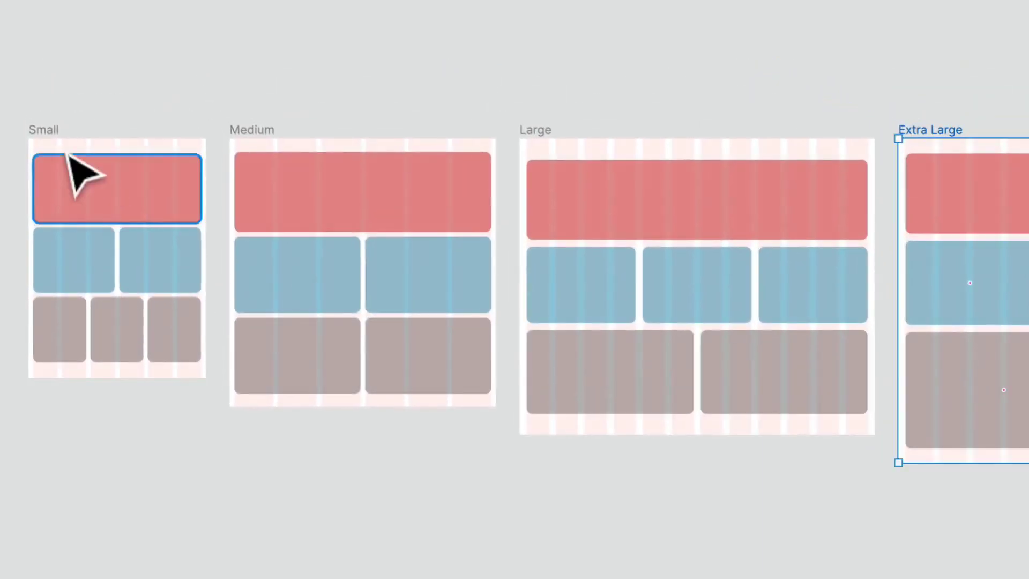
# Try widening the Small frame to 679, up to the edge of the Medium frame, and undo the resize.
pyautogui.click(44, 68)
pyautogui.moveTo(206, 211)
pyautogui.mouseDown()
pyautogui.moveTo(162, 223)
pyautogui.moveTo(218, 236)
pyautogui.moveTo(207, 229)
pyautogui.mouseUp()
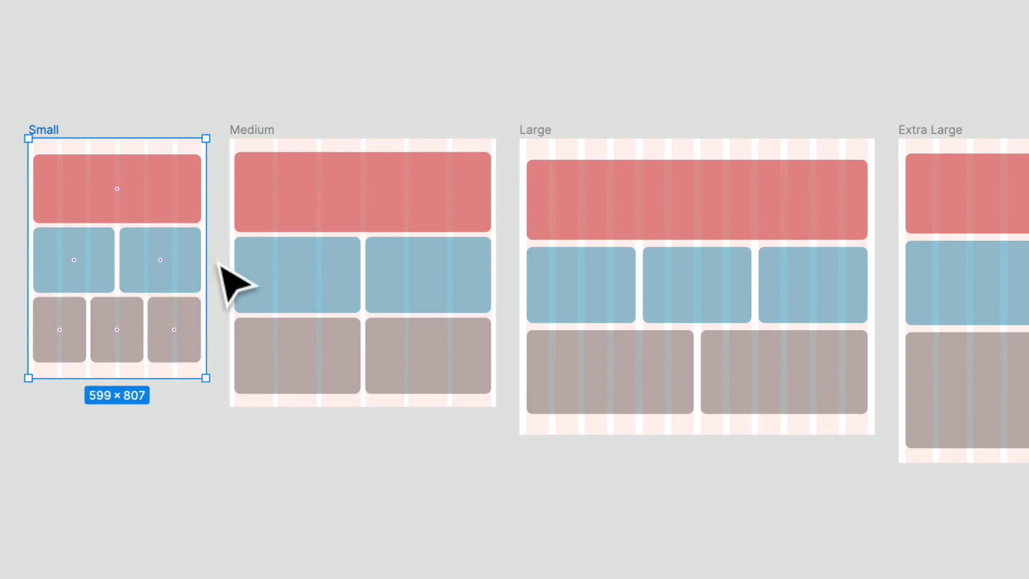
pyautogui.moveTo(213, 261); pyautogui.dragTo(236, 271)
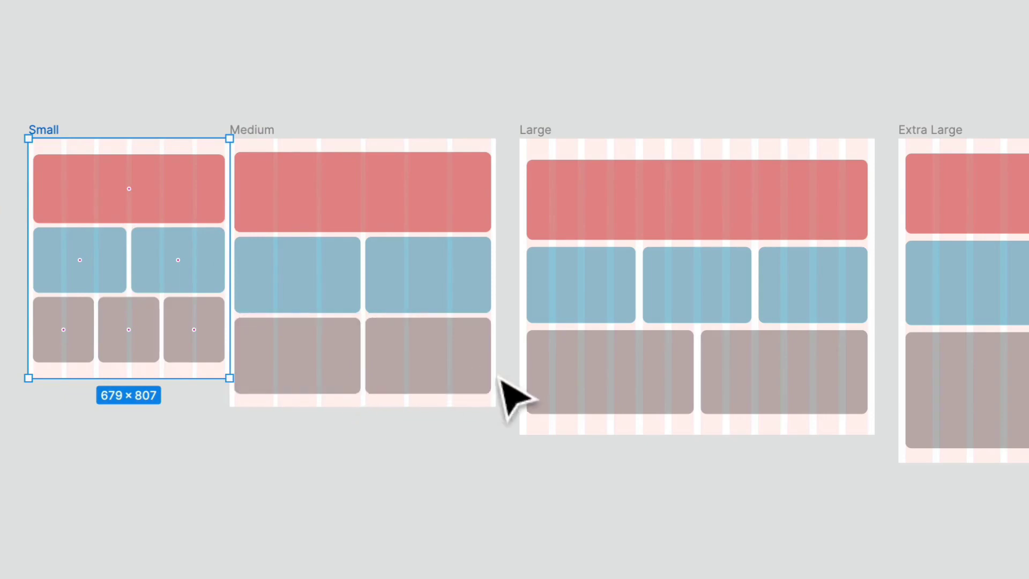
pyautogui.hotkey('ctrl', 'z')
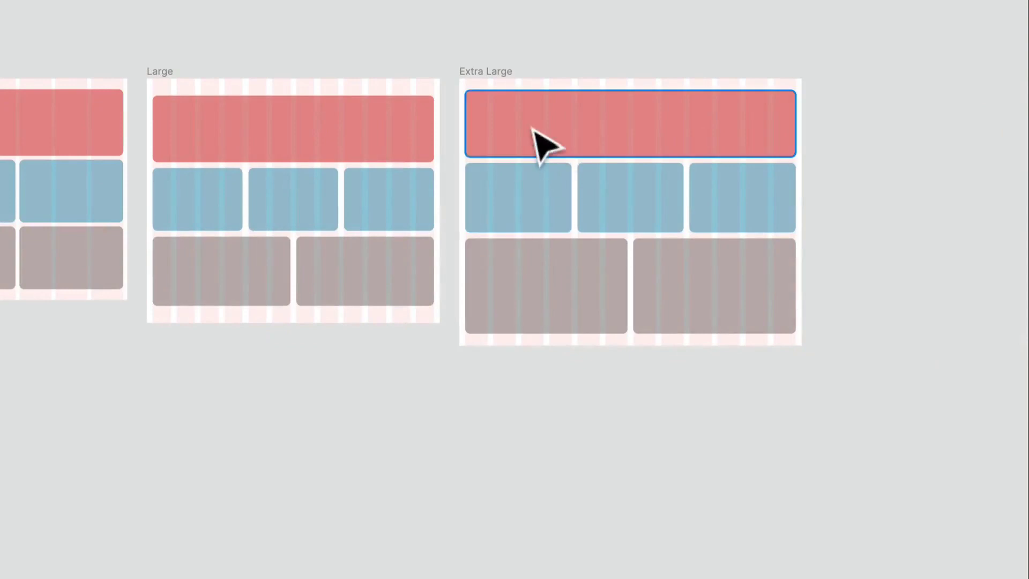
# Change the Extra Large frame's 12-column layout grid type to Center.
pyautogui.click(499, 69)
pyautogui.moveTo(760, 205); pyautogui.dragTo(501, 218)
pyautogui.scroll(5, 383, 140)
pyautogui.scroll(3, 384, 140)
pyautogui.scroll(-3, 384, 140)
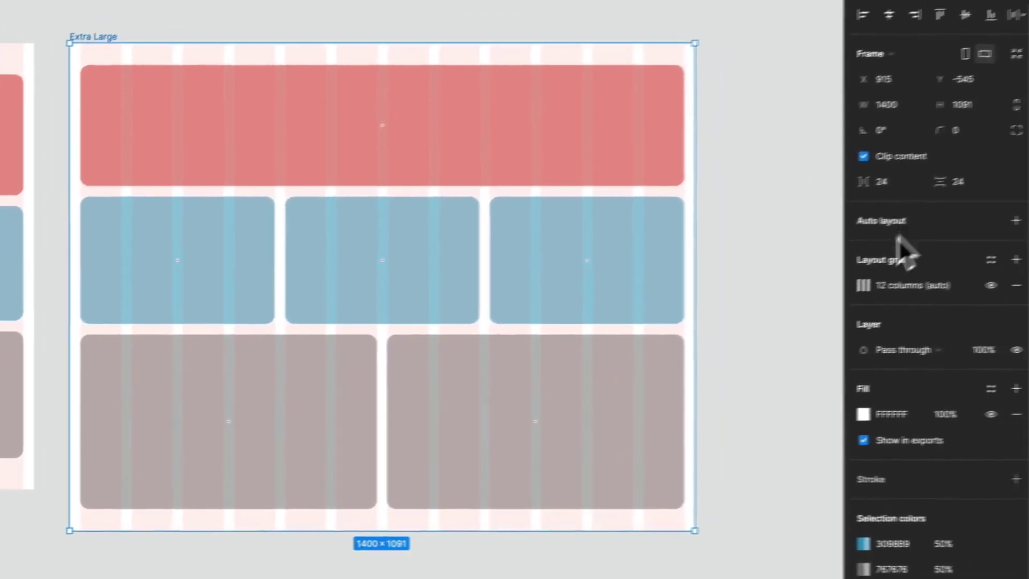
pyautogui.click(856, 286)
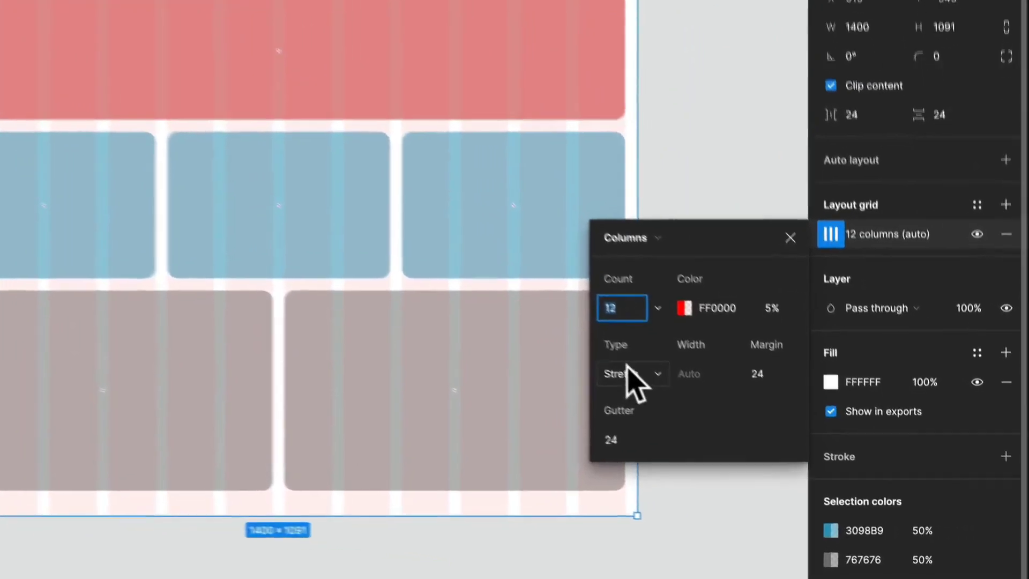
pyautogui.click(684, 408)
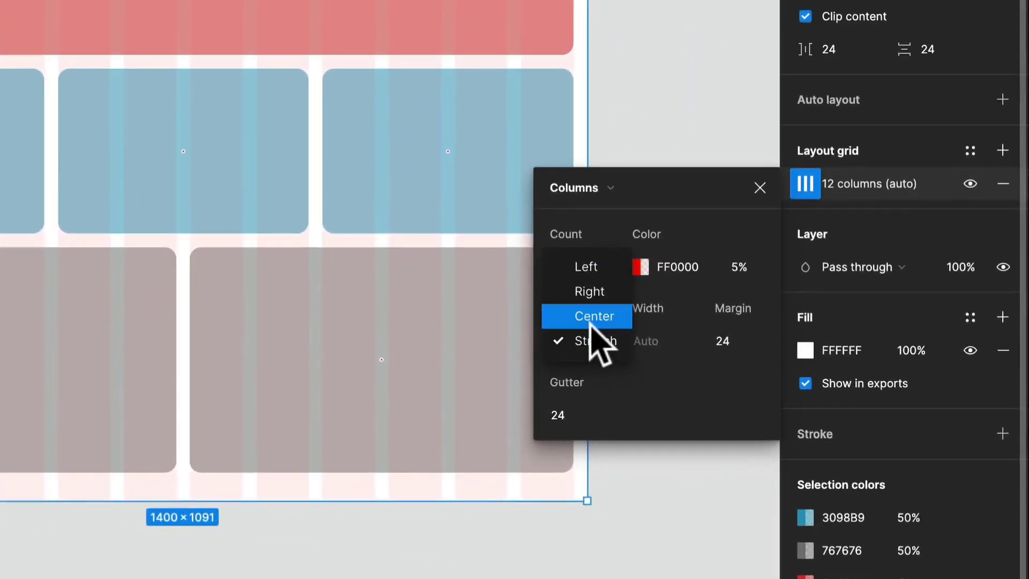
pyautogui.click(595, 319)
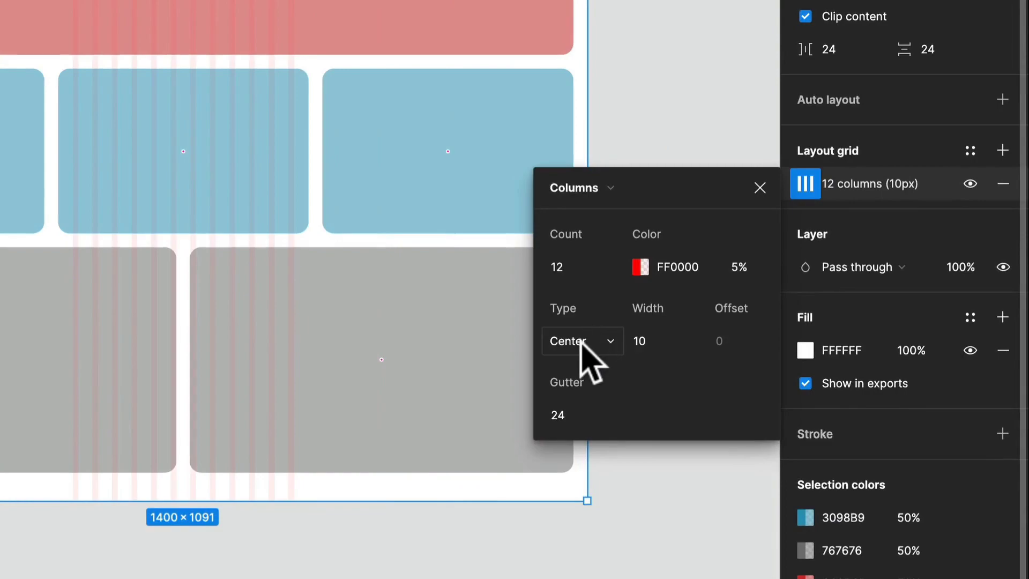
# Try column widths of 40 and 120 for the centred grid, and set the width to 80.
pyautogui.click(586, 344)
pyautogui.click(653, 342)
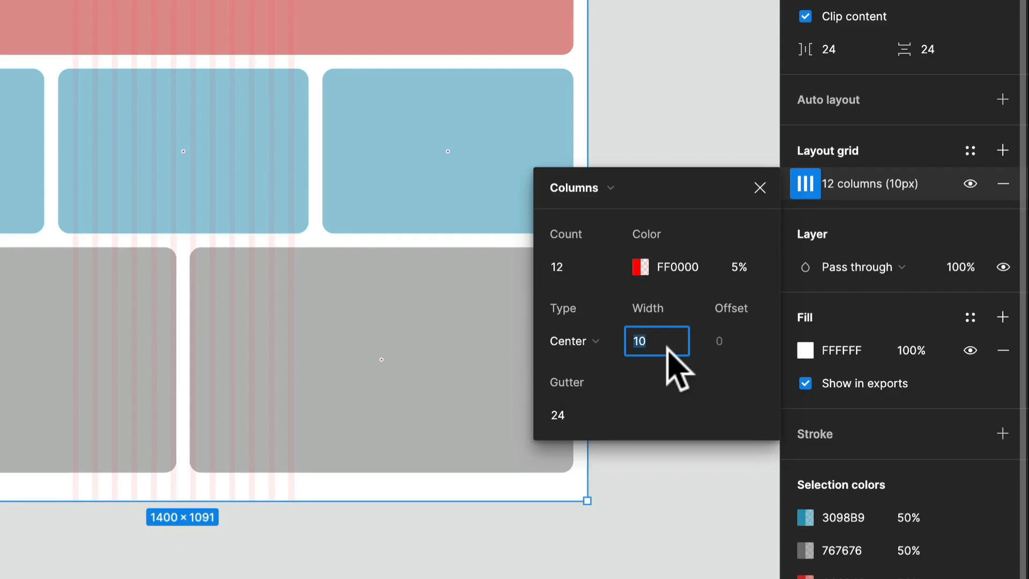
pyautogui.press('Return')
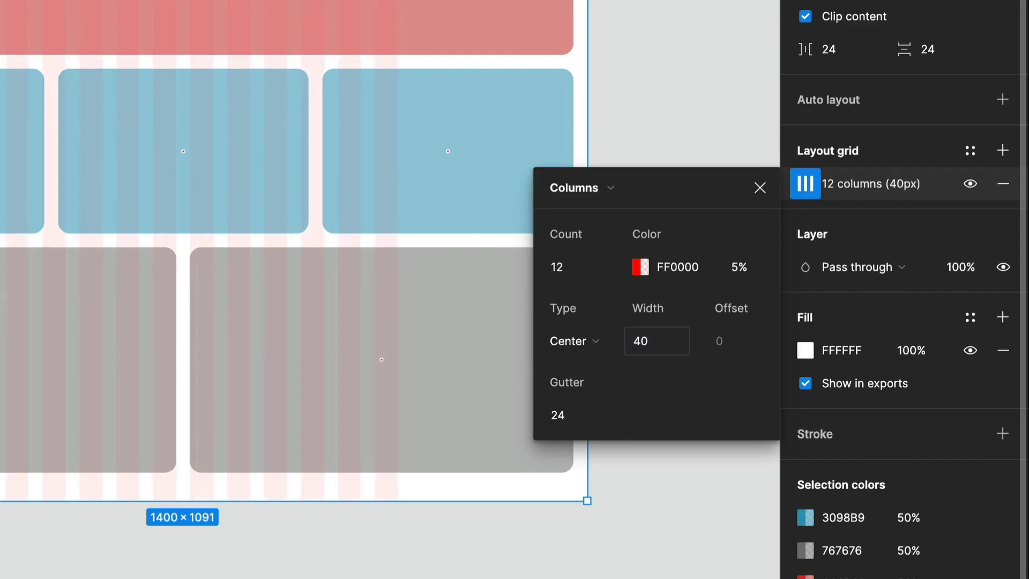
pyautogui.click(667, 347)
pyautogui.write('120')
pyautogui.press('Return')
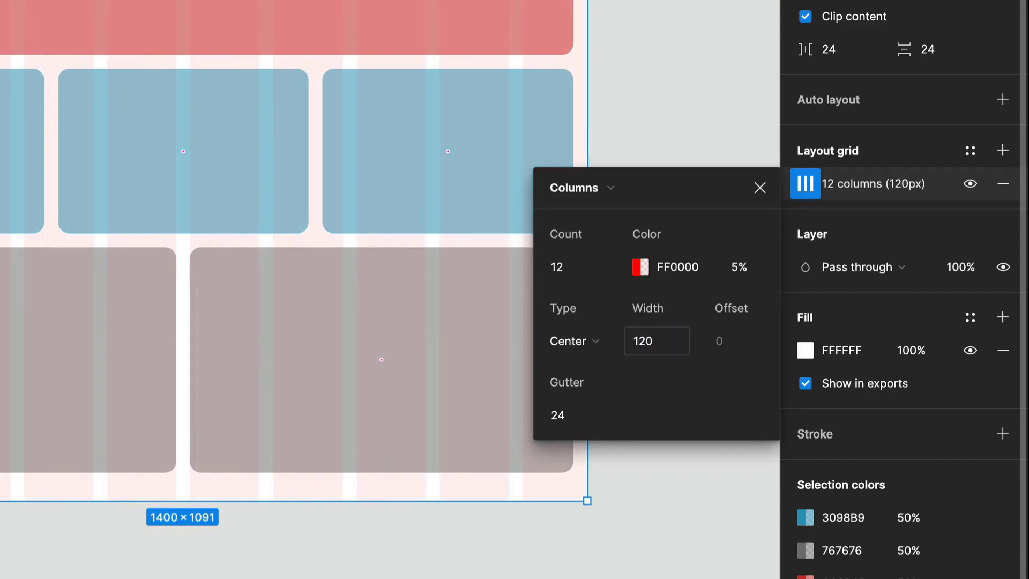
pyautogui.write('80')
pyautogui.press('Return')
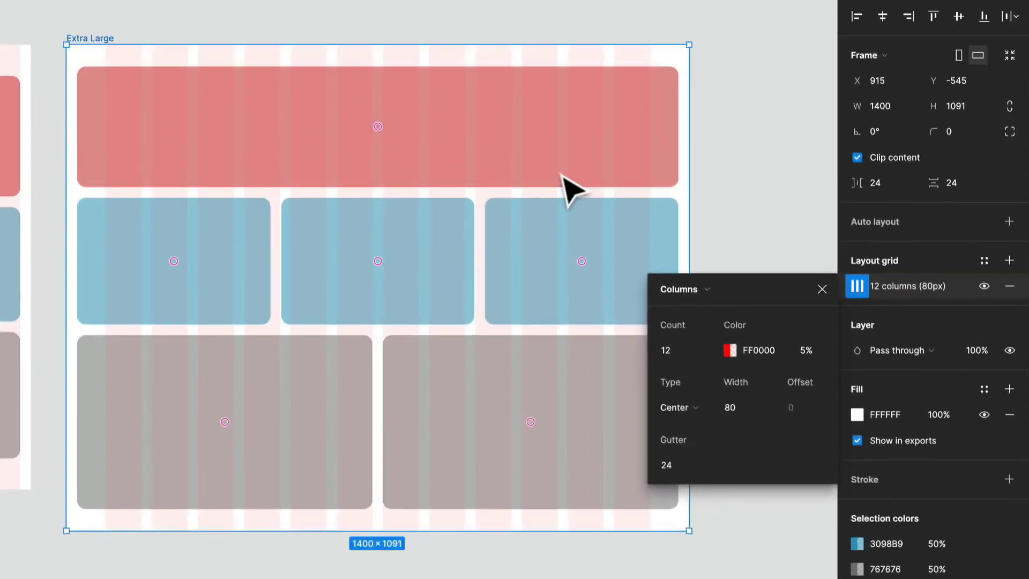
# Narrow all six containers in the Extra Large frame symmetrically to 1224 wide, matching the outer edges of the grid columns.
pyautogui.click(561, 174)
pyautogui.keyDown('shift'); pyautogui.click(599, 245); pyautogui.keyUp('shift')
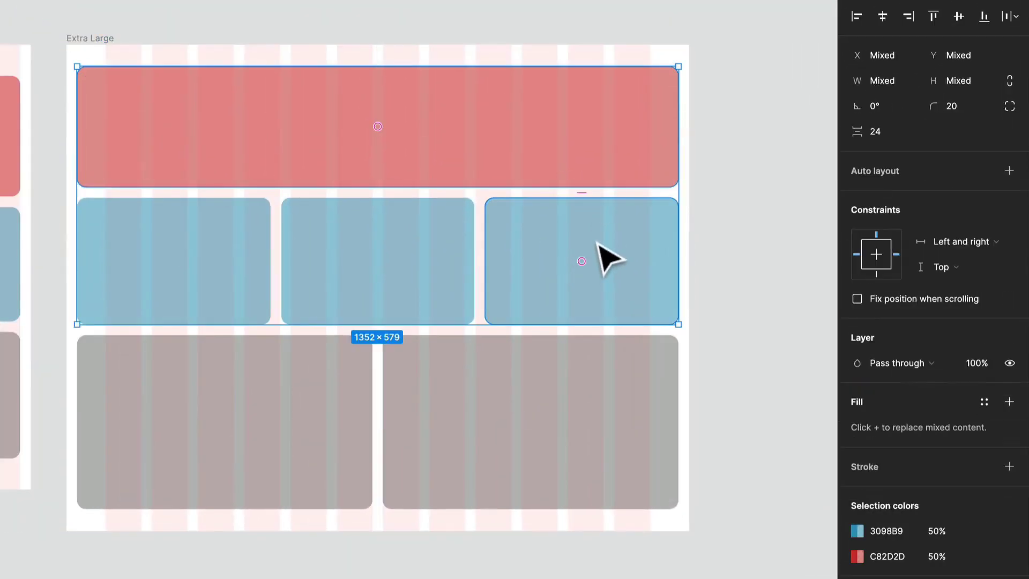
pyautogui.click(645, 160)
pyautogui.moveTo(737, 406); pyautogui.dragTo(209, 127)
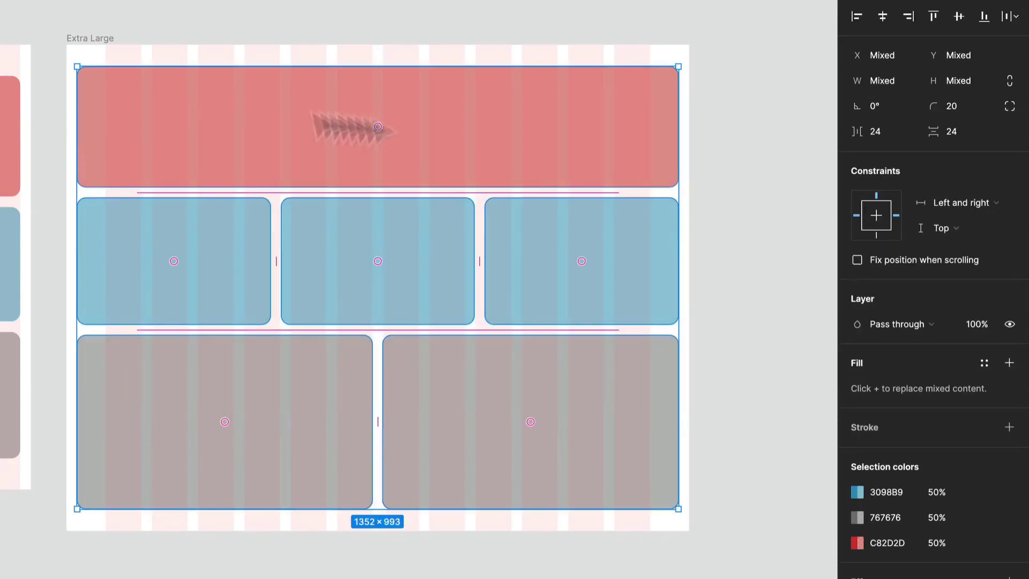
pyautogui.moveTo(678, 211); pyautogui.dragTo(651, 211)
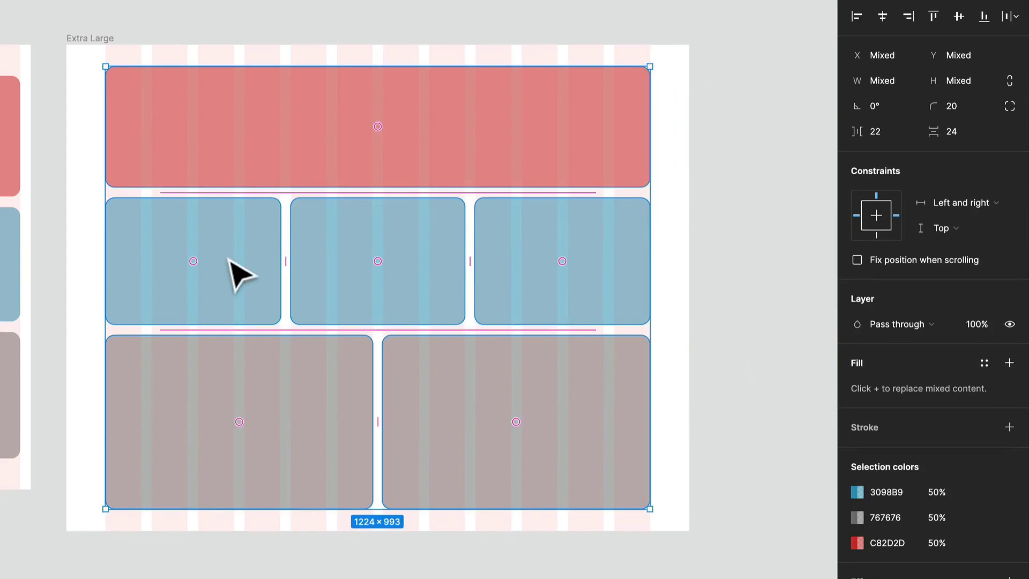
# Try widening the Extra Large frame to see how the containers respond, and undo the resize.
pyautogui.click(248, 290)
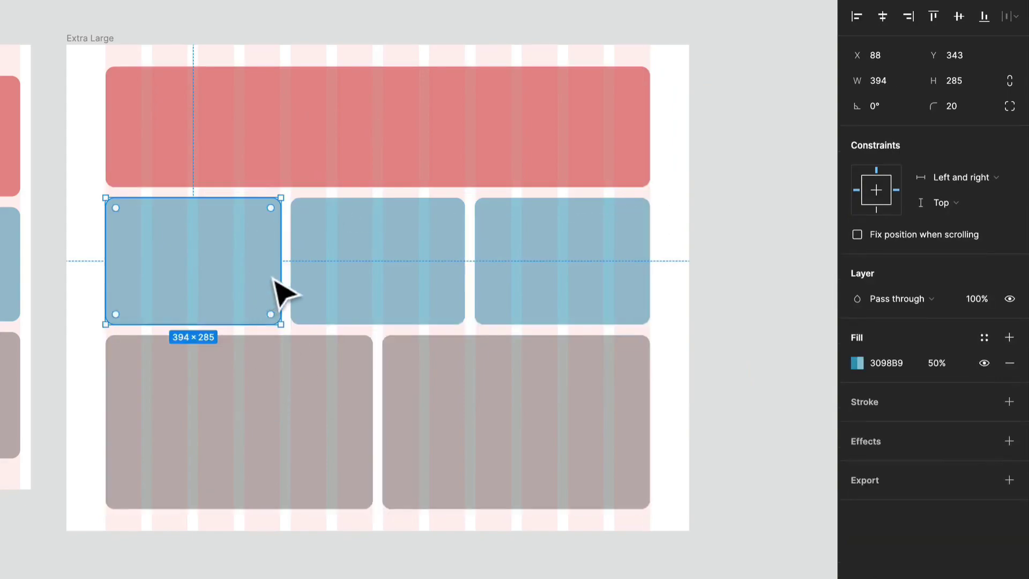
pyautogui.click(85, 39)
pyautogui.moveTo(686, 209); pyautogui.dragTo(714, 225)
pyautogui.hotkey('ctrl', 'z')
# Set the horizontal constraint of all six containers in the Extra Large frame to Center.
pyautogui.click(607, 257)
pyautogui.keyDown('shift'); pyautogui.click(416, 268); pyautogui.keyUp('shift')
pyautogui.keyDown('shift'); pyautogui.click(246, 276); pyautogui.keyUp('shift')
pyautogui.keyDown('shift'); pyautogui.click(322, 399); pyautogui.keyUp('shift')
pyautogui.keyDown('shift'); pyautogui.click(471, 413); pyautogui.keyUp('shift')
pyautogui.keyDown('shift'); pyautogui.click(482, 138); pyautogui.keyUp('shift')
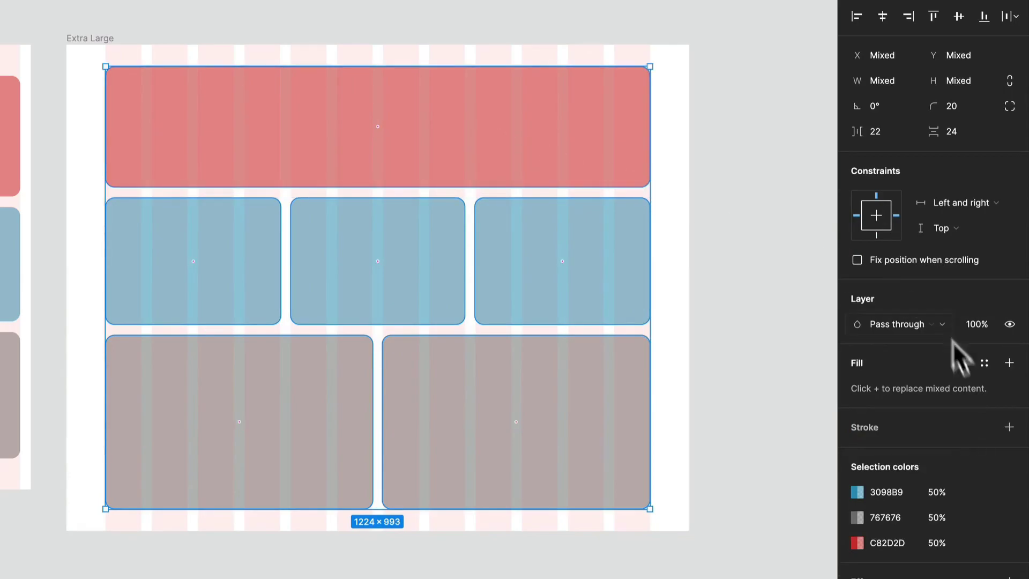
pyautogui.click(976, 203)
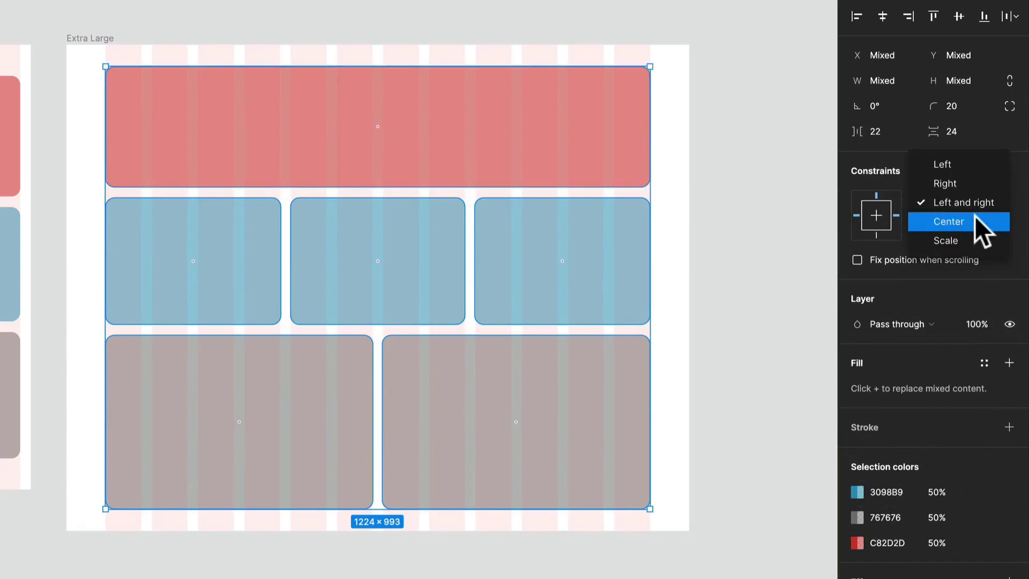
pyautogui.click(975, 217)
pyautogui.click(761, 139)
# Test the centred constraints by resizing the Extra Large frame horizontally and restoring its width.
pyautogui.click(105, 38)
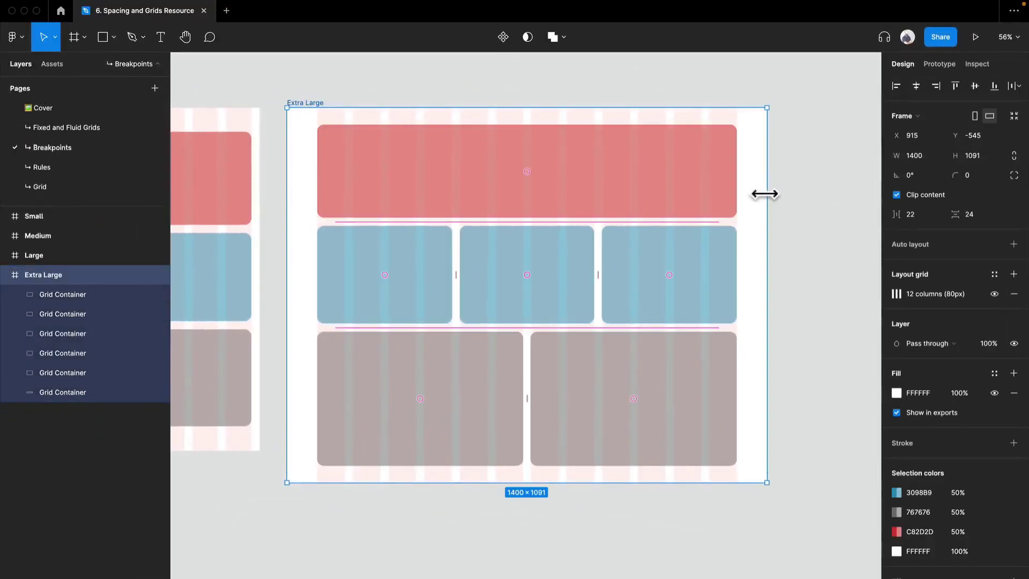
pyautogui.moveTo(764, 194); pyautogui.dragTo(739, 202)
pyautogui.scroll(-5, 739, 202)
pyautogui.click(747, 206)
pyautogui.scroll(5, 748, 216)
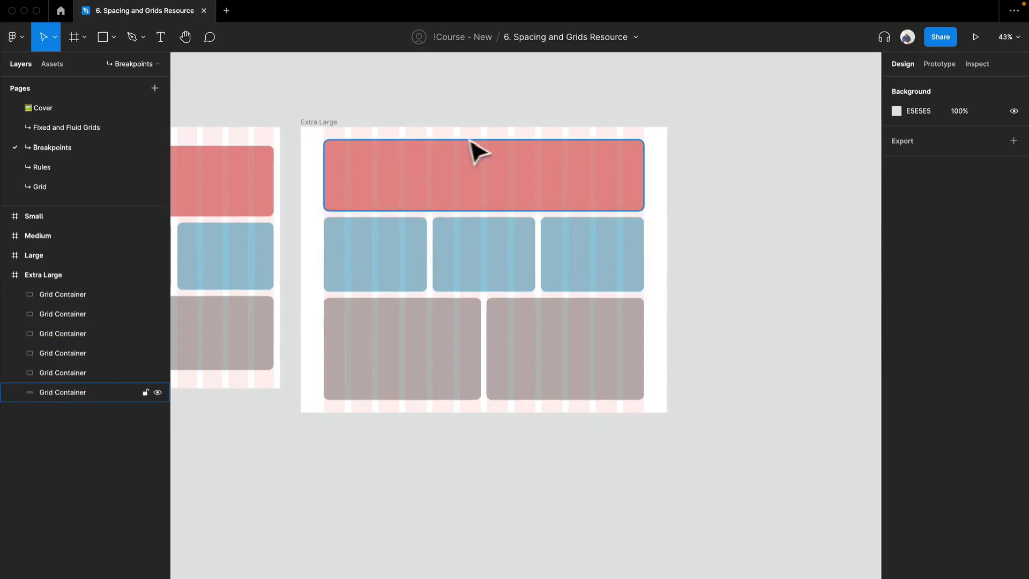
pyautogui.hscroll(-5, 475, 142)
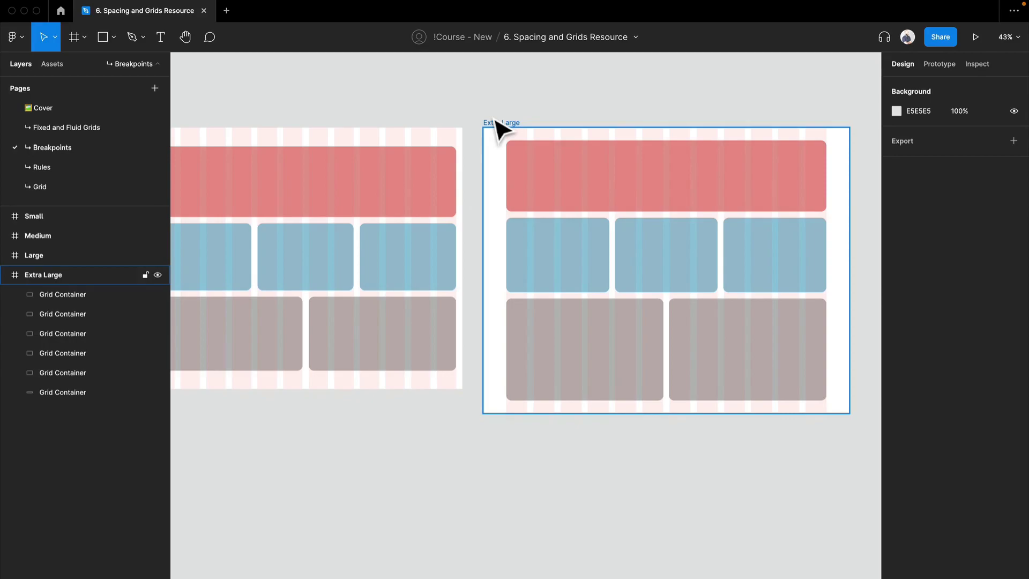
pyautogui.moveTo(352, 81); pyautogui.dragTo(446, 83)
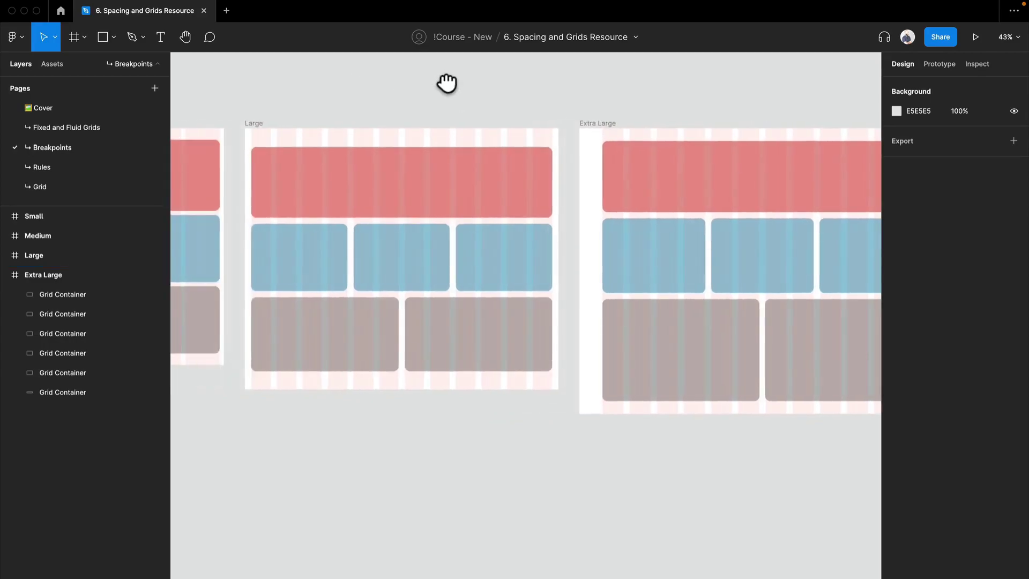